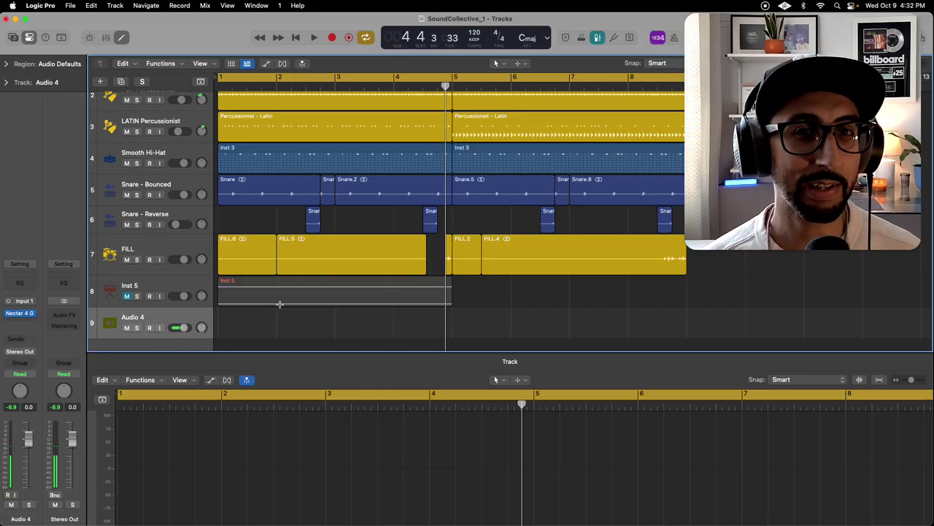
Add a new software instrument track, Inst 6, loaded with Retro Synth in stereo.
scroll(280, 304, down, 2)
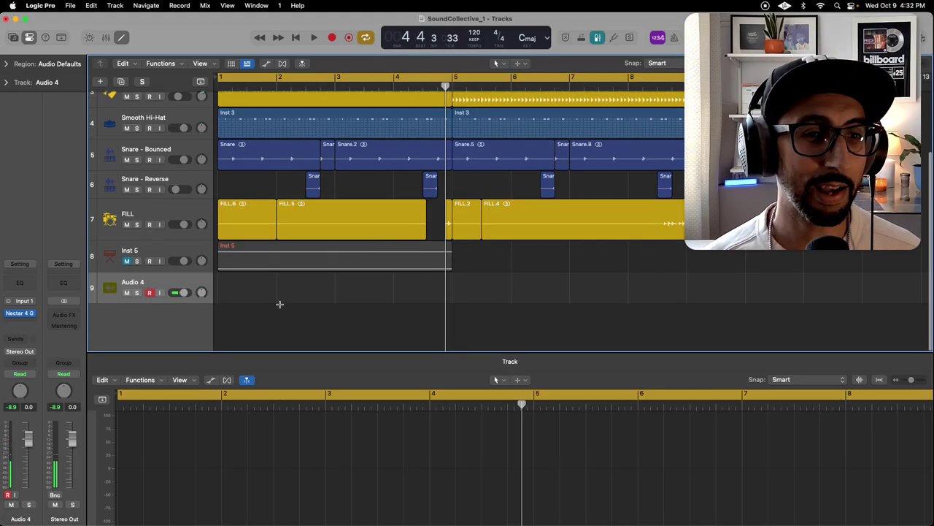
right_click(130, 318)
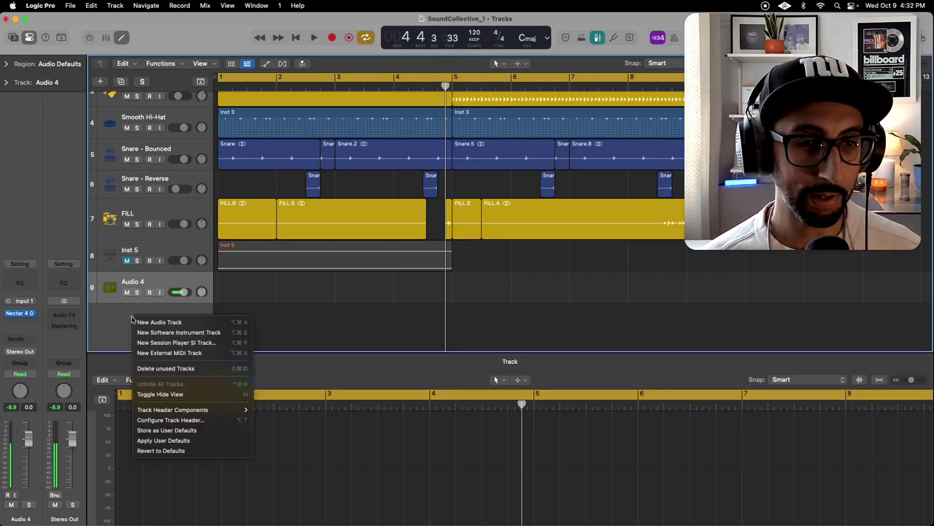
click(173, 334)
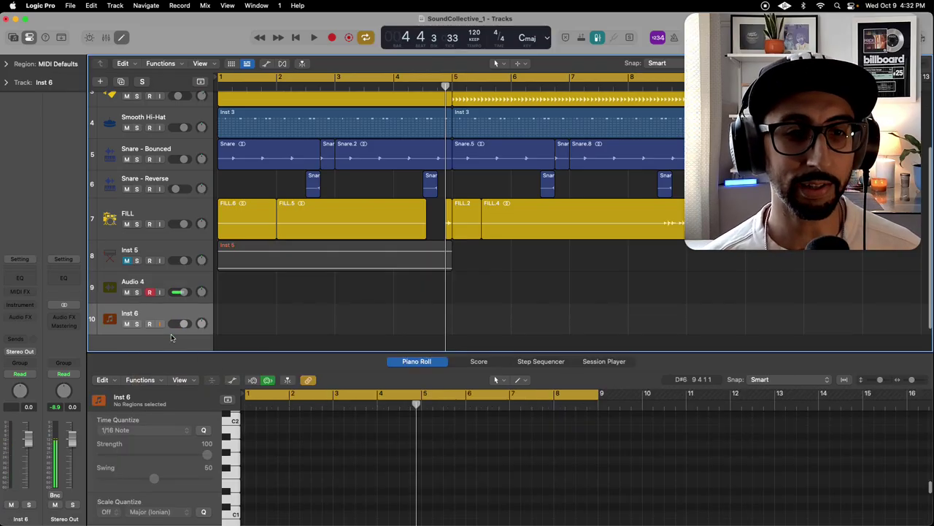
click(27, 307)
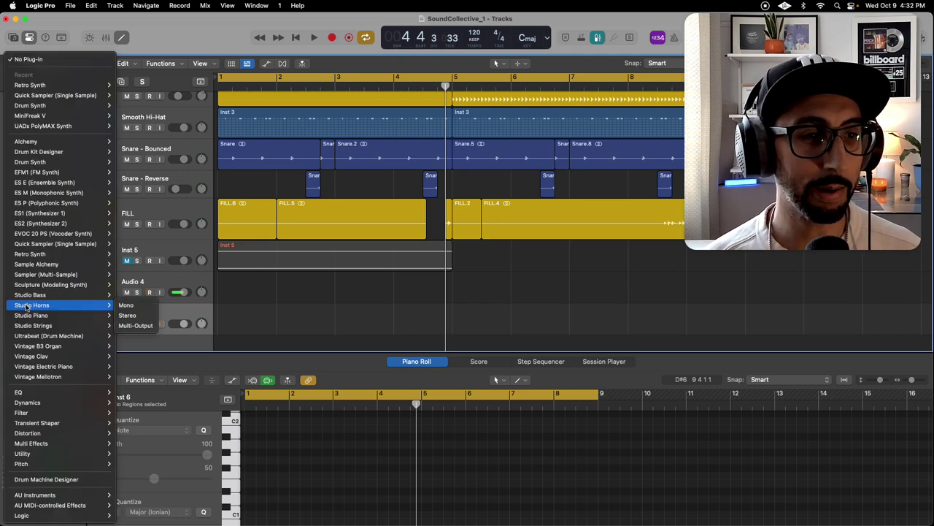
mouse_move(40, 253)
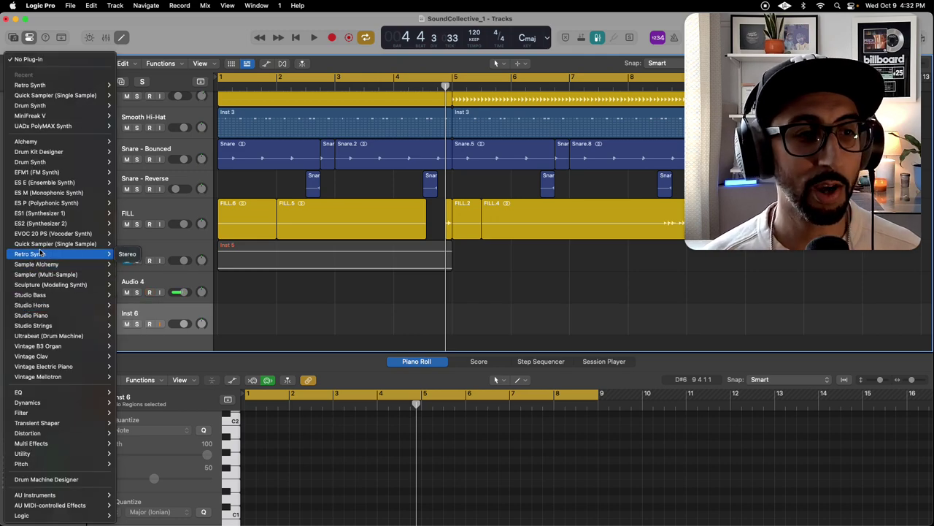
click(128, 255)
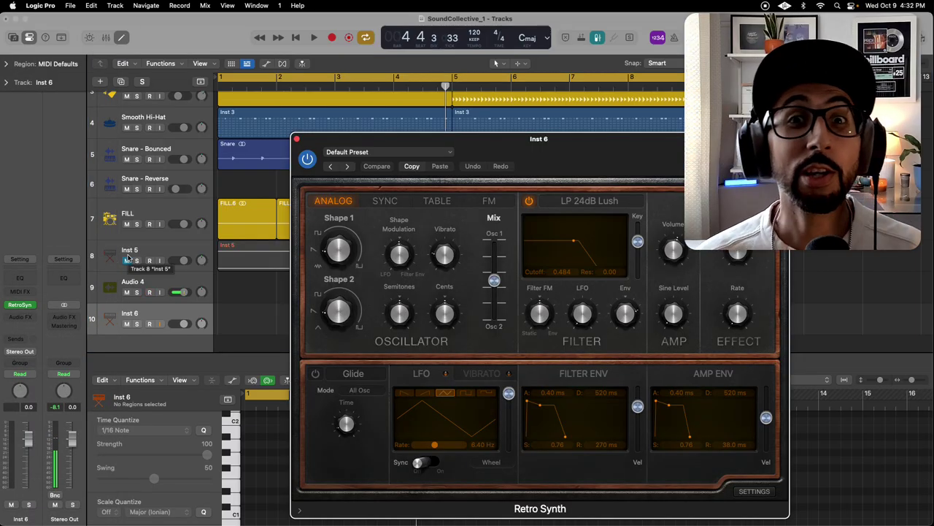
Mute the Inst 5 track and close the Retro Synth window.
click(127, 260)
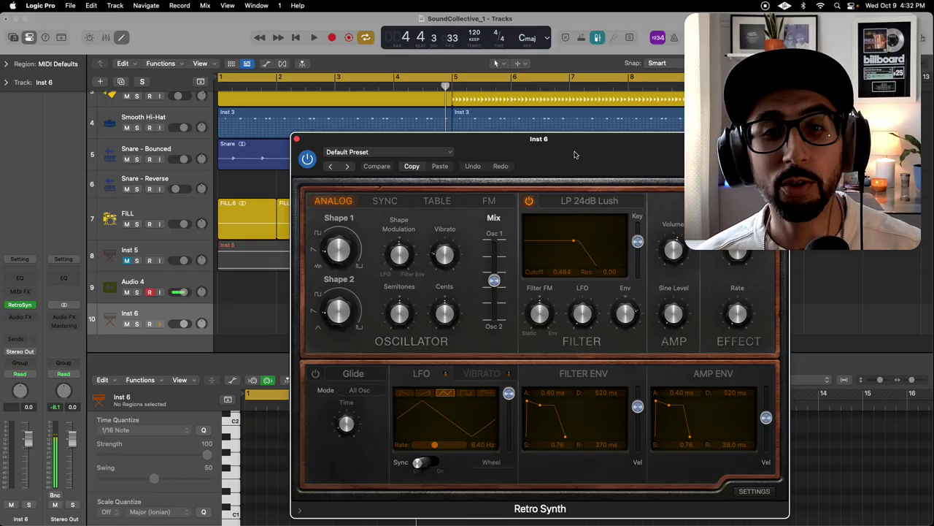
drag(574, 155, 513, 112)
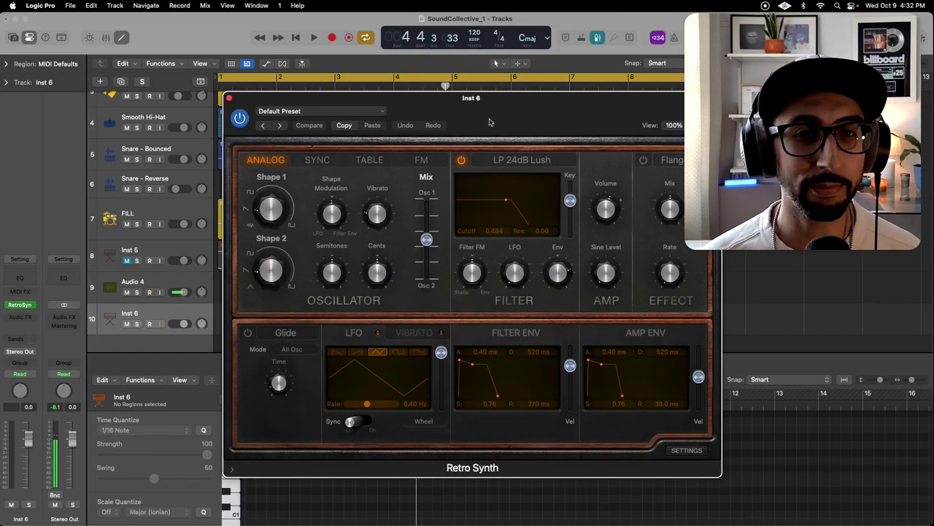
drag(488, 109, 625, 114)
click(236, 319)
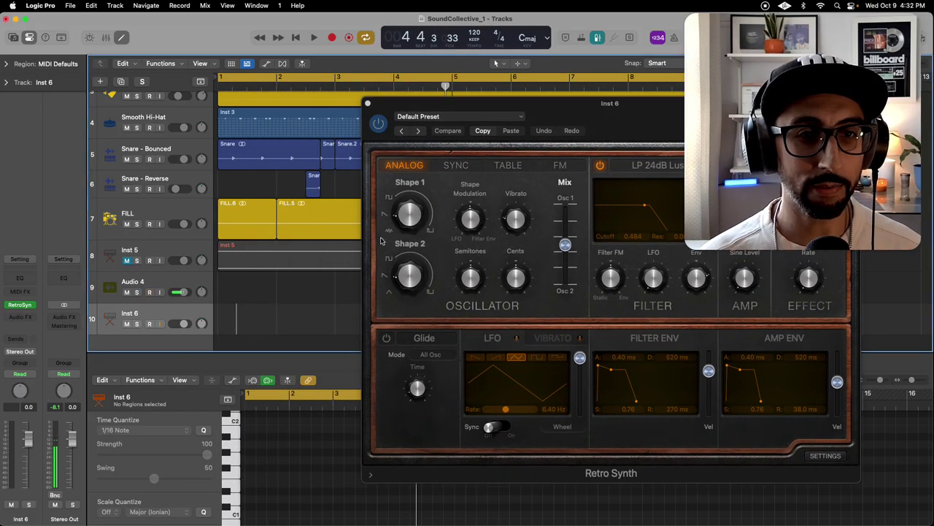
click(368, 105)
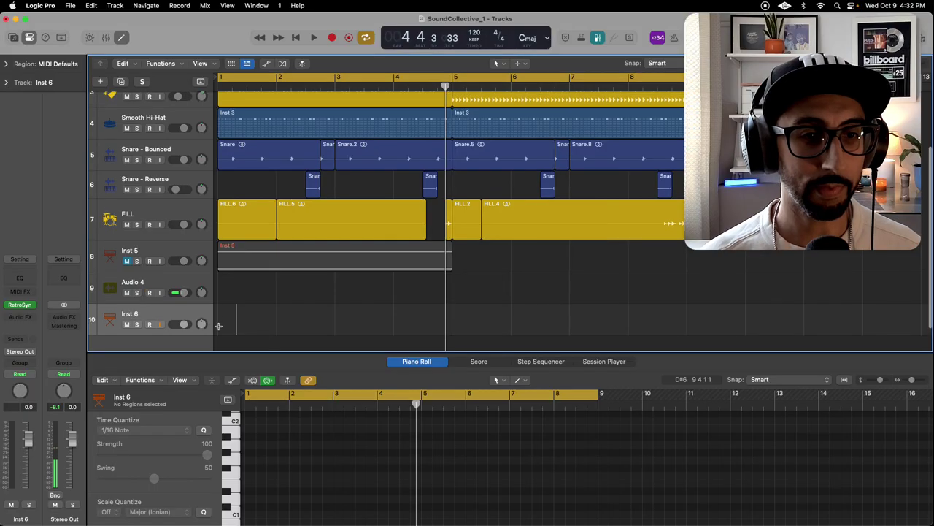
Create an empty MIDI region spanning bars 1–5 on the Inst 6 lane.
drag(216, 327, 449, 316)
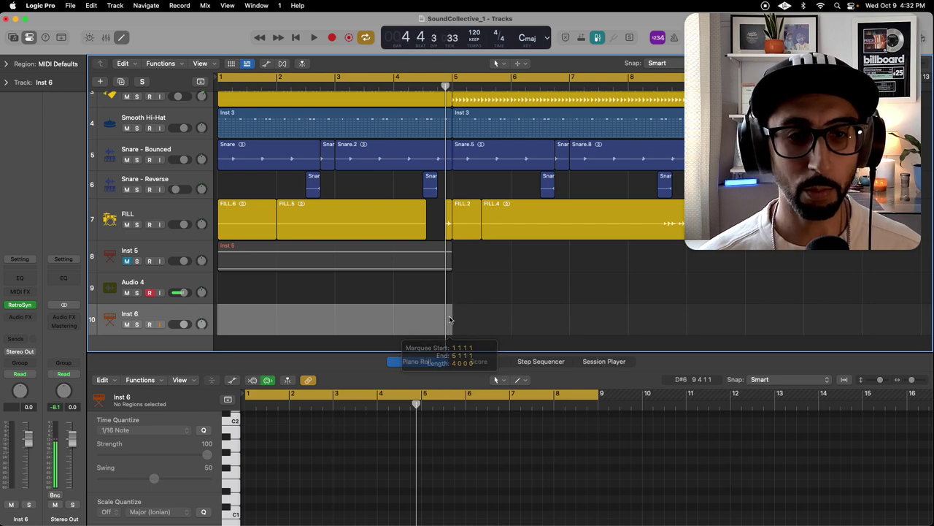
right_click(353, 312)
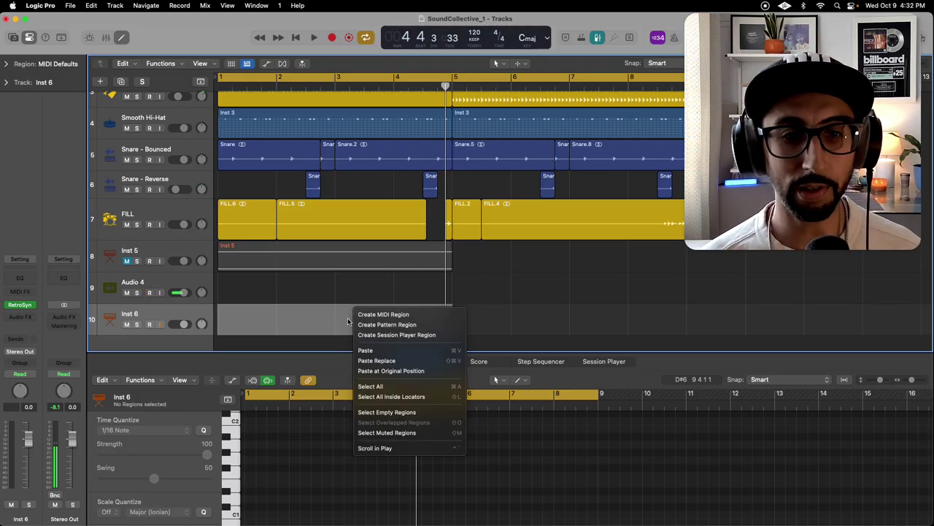
click(390, 315)
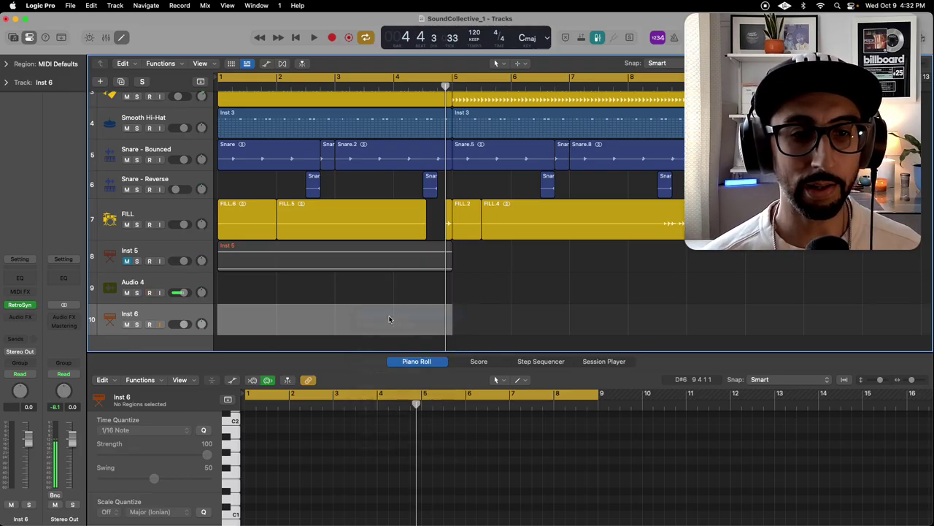
scroll(331, 439, up, 2)
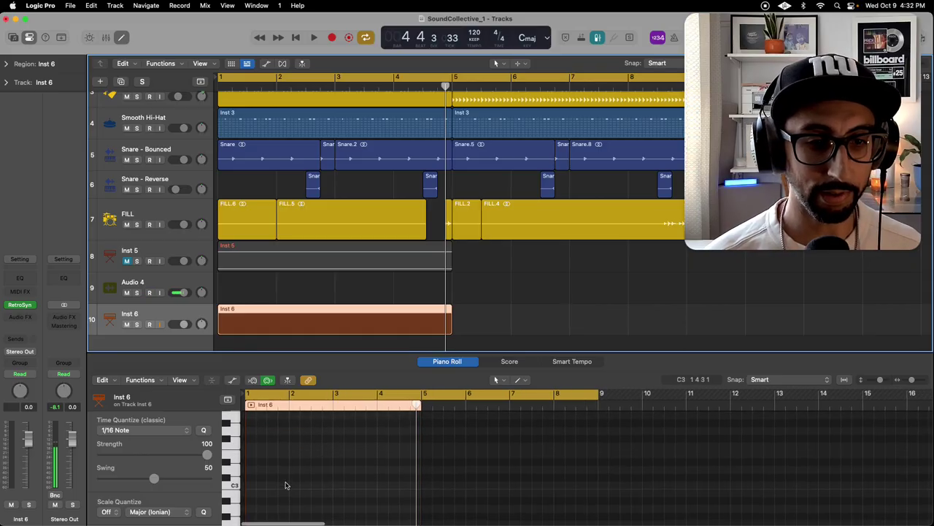
Draw one sustained note across the whole Inst 6 region and raise it from C3 to C5.
scroll(250, 490, down, 1)
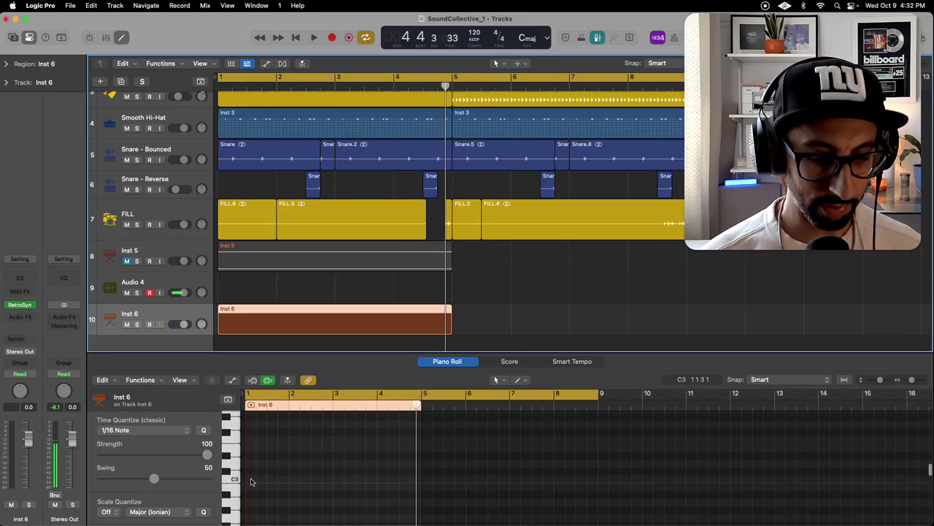
click(250, 479)
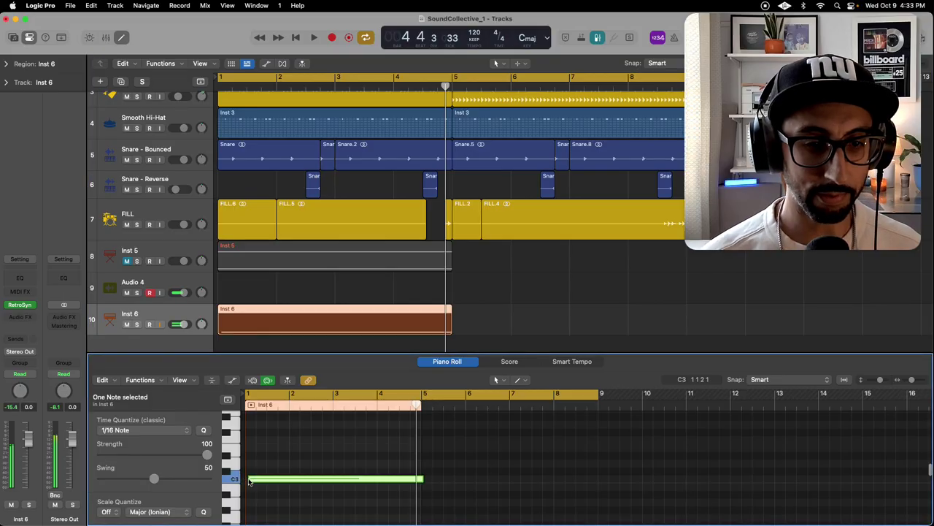
drag(294, 484, 291, 483)
scroll(275, 479, up, 3)
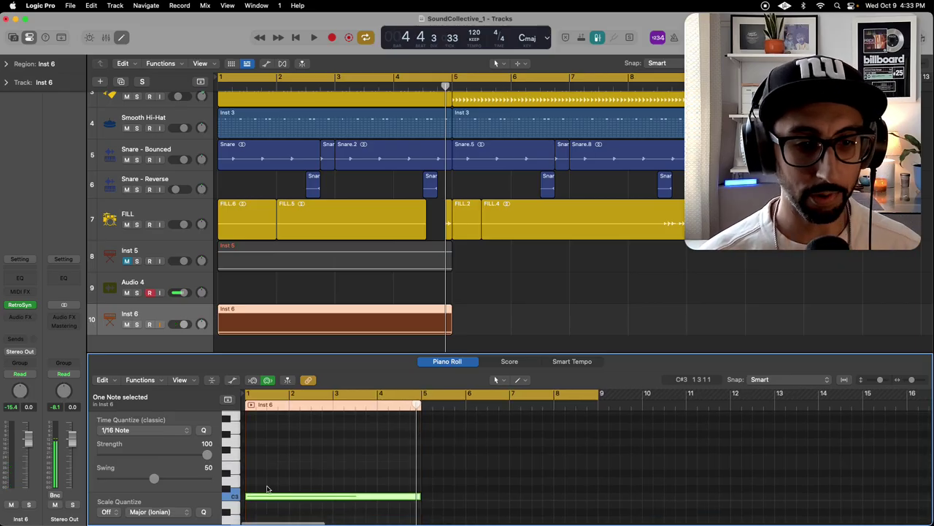
drag(264, 494, 268, 445)
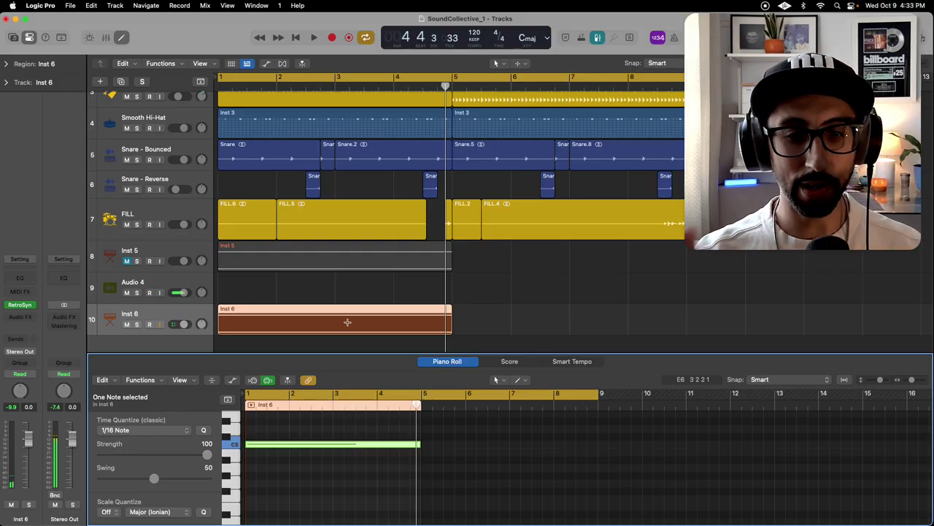
Reopen Inst 6's Retro Synth window and compact it by hiding the preset controls.
scroll(347, 322, down, 2)
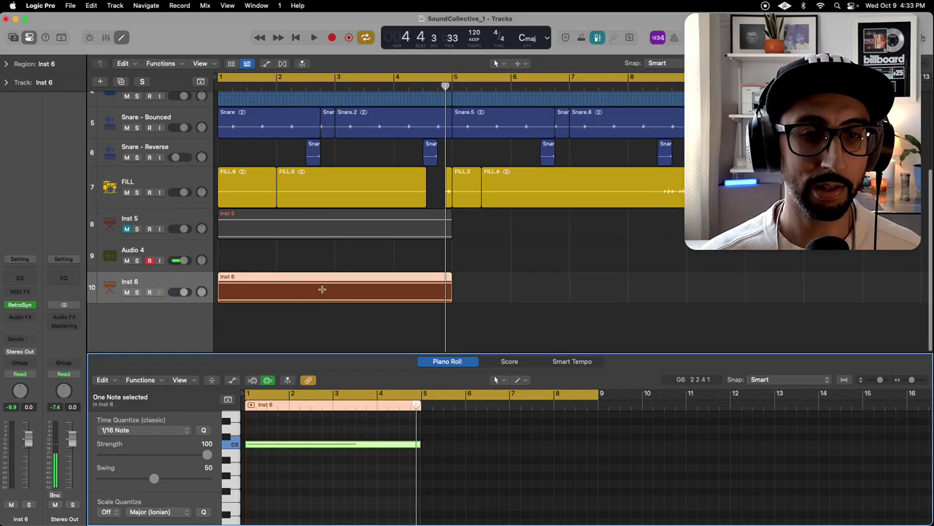
click(21, 305)
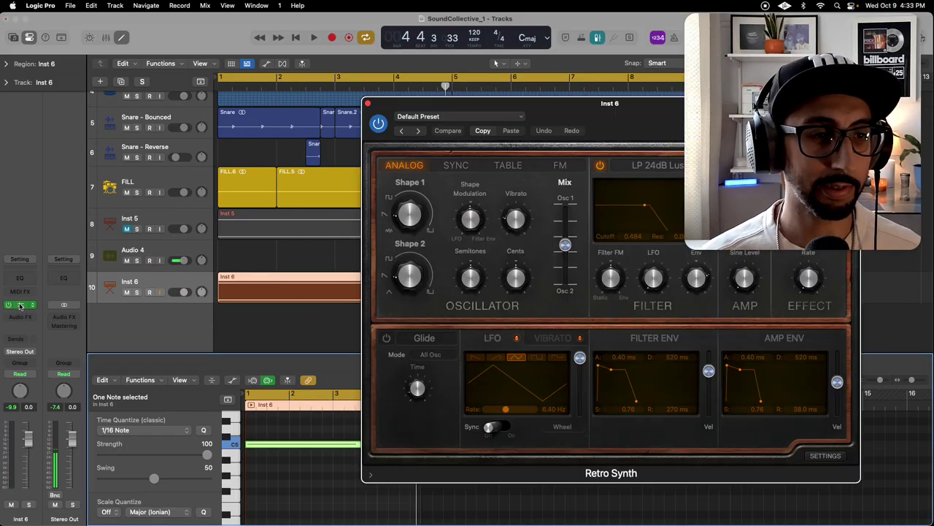
drag(604, 111, 403, 100)
click(653, 91)
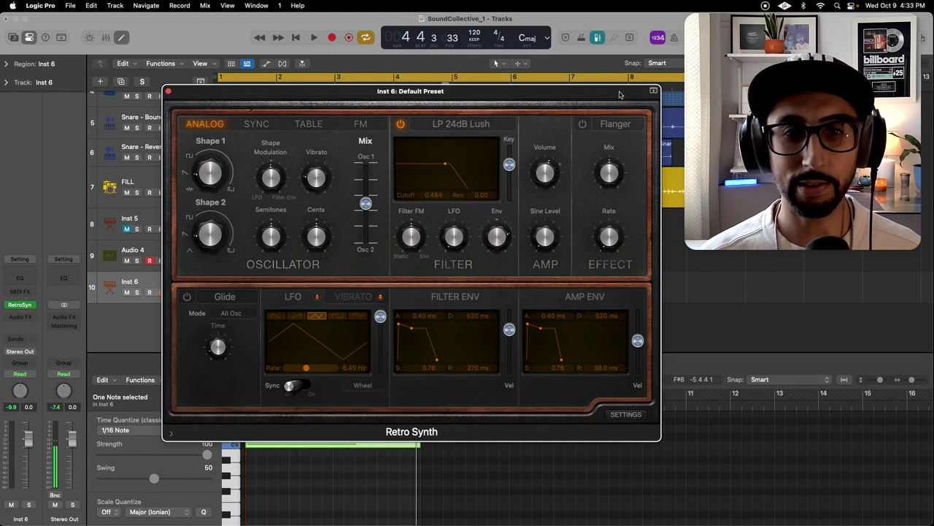
drag(514, 98, 553, 138)
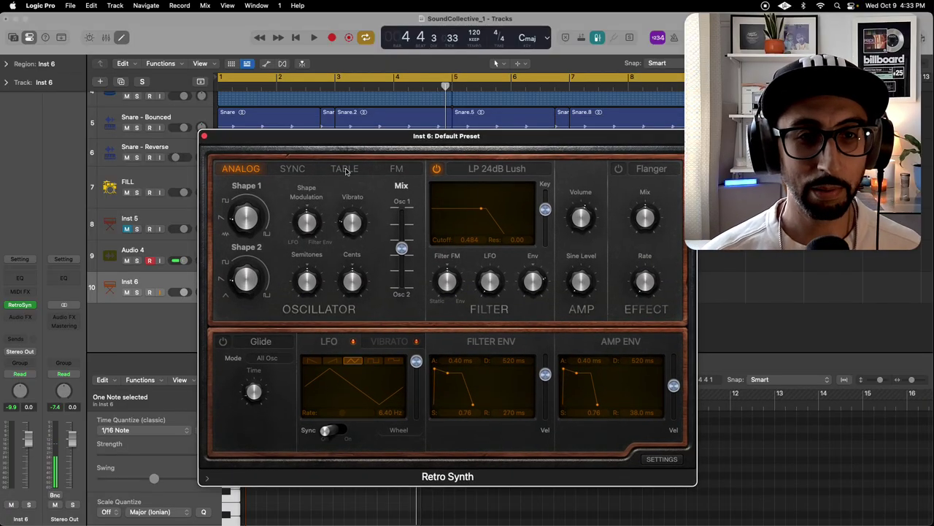
Enable the glide section in Autobend mode with 4900 ms time and 36.0 semi depth.
click(223, 342)
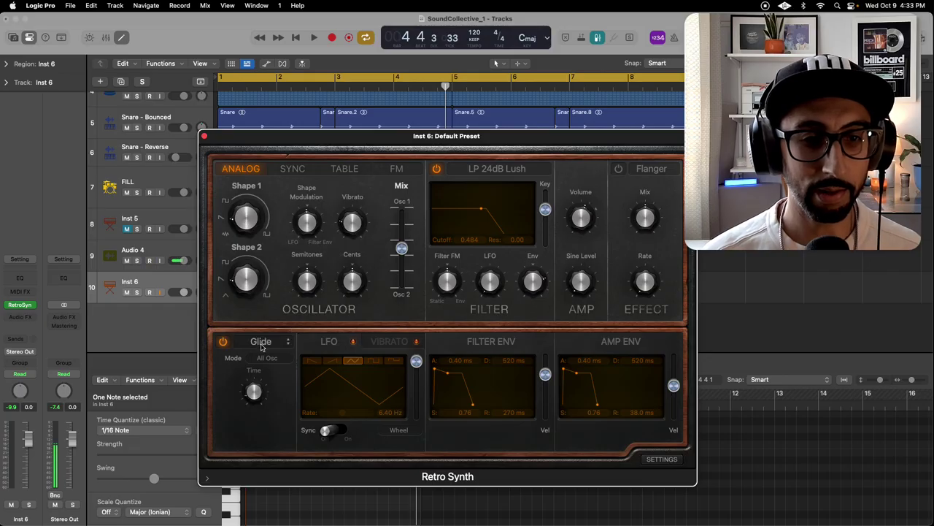
click(261, 343)
click(283, 359)
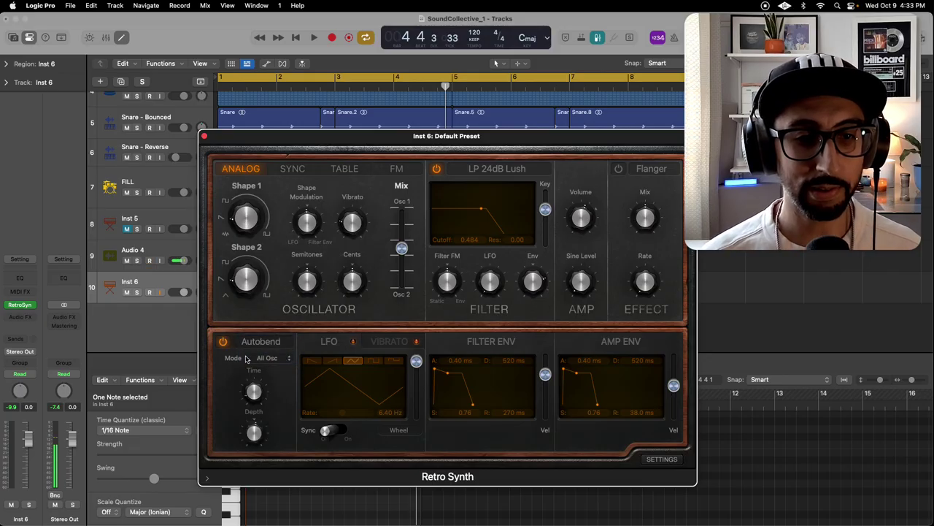
drag(254, 392, 271, 333)
drag(254, 434, 254, 437)
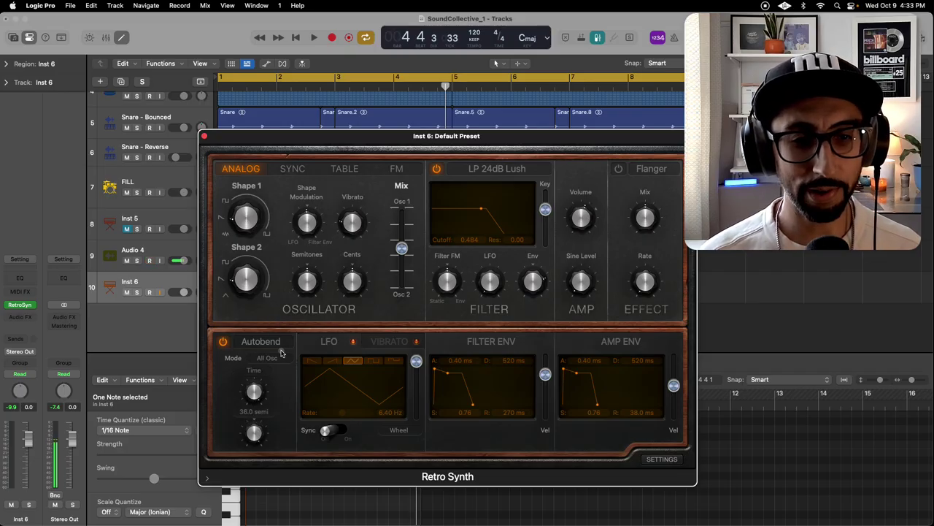
mouse_move(411, 282)
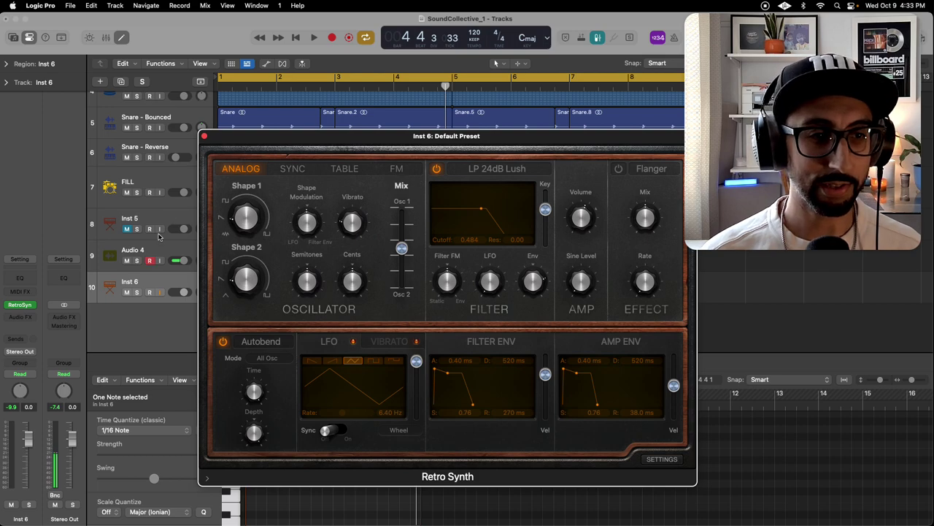
Solo Inst 6 and play the riser, leaving the Autobend mode at All Osc.
click(136, 292)
key(space)
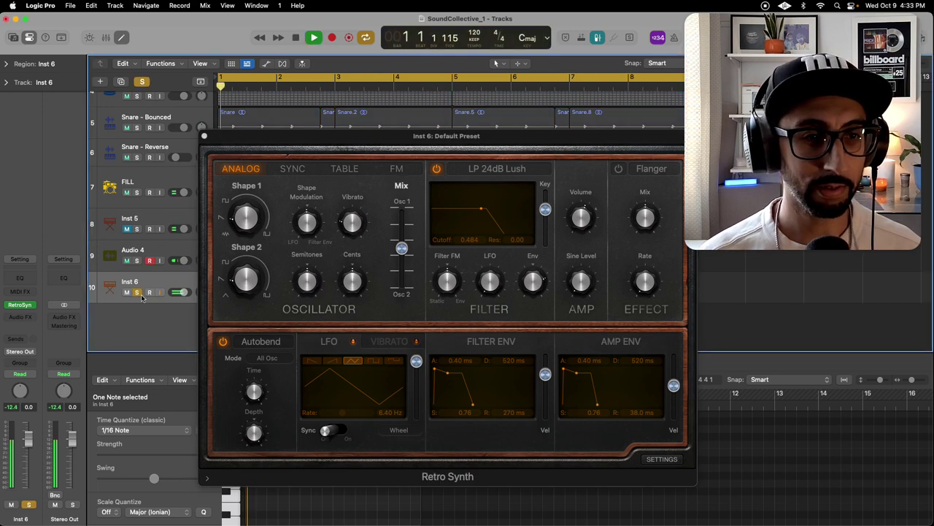
drag(329, 139, 384, 152)
key(space)
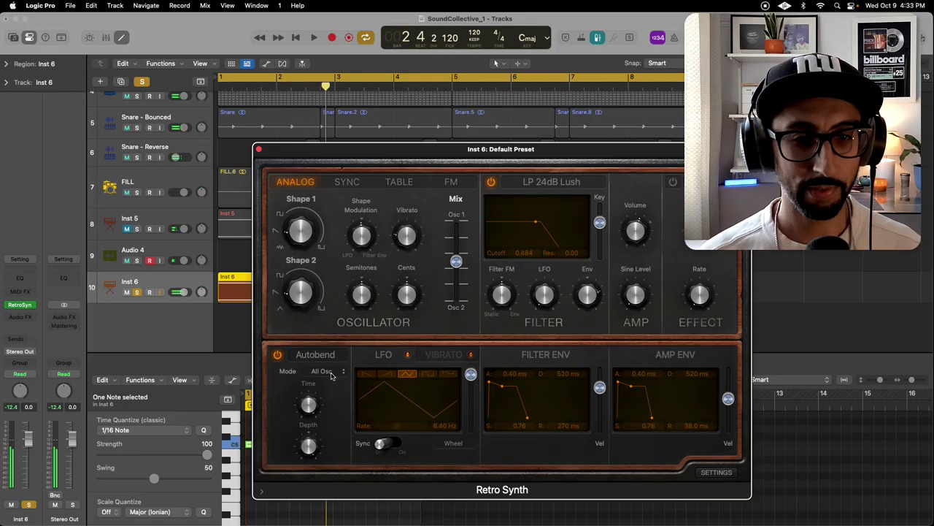
click(332, 373)
click(332, 374)
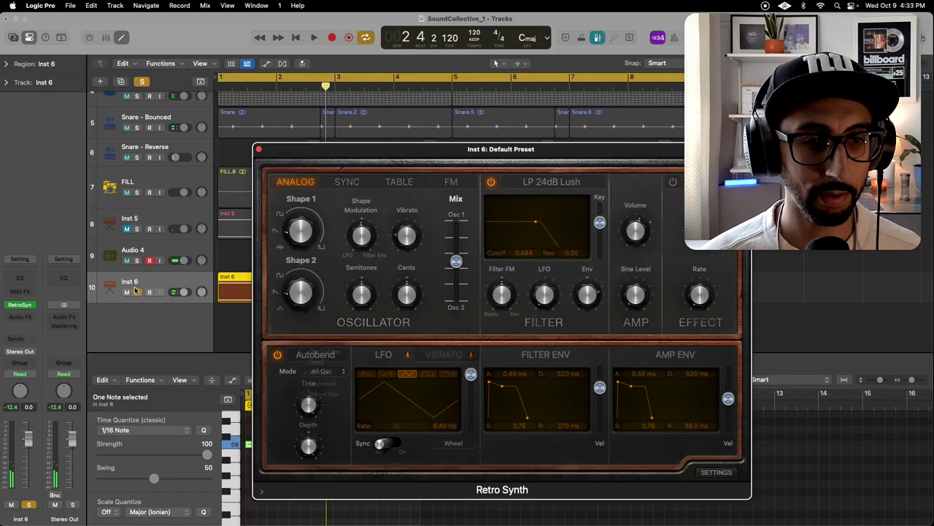
click(136, 292)
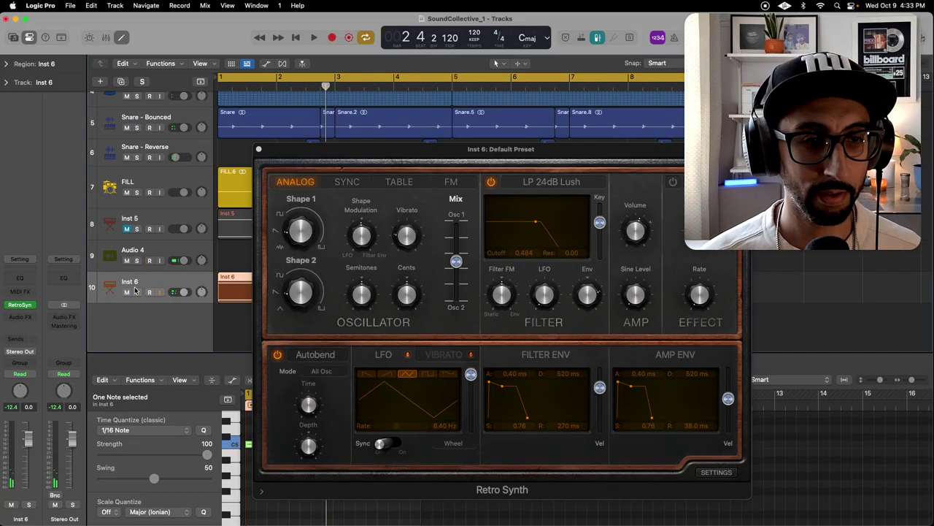
Switch the Autobend mode to Opposed and audition it.
click(320, 373)
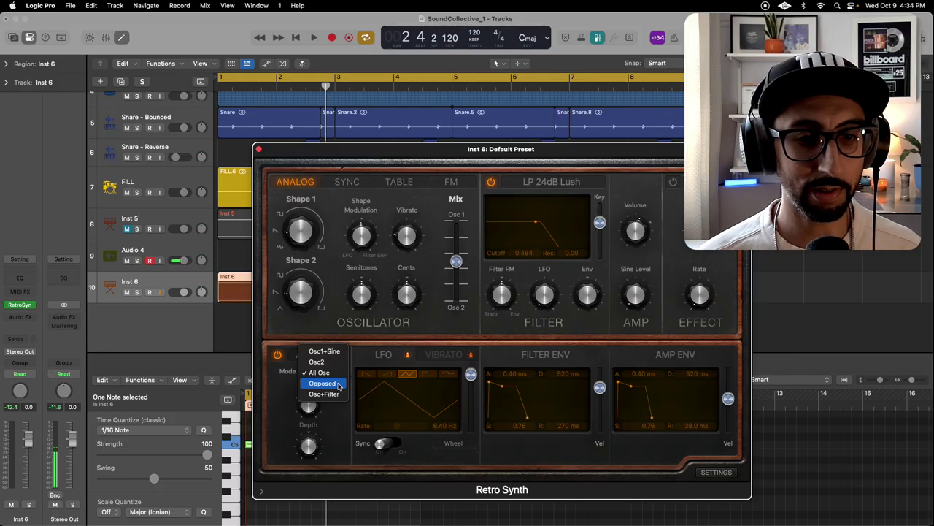
click(335, 385)
key(space)
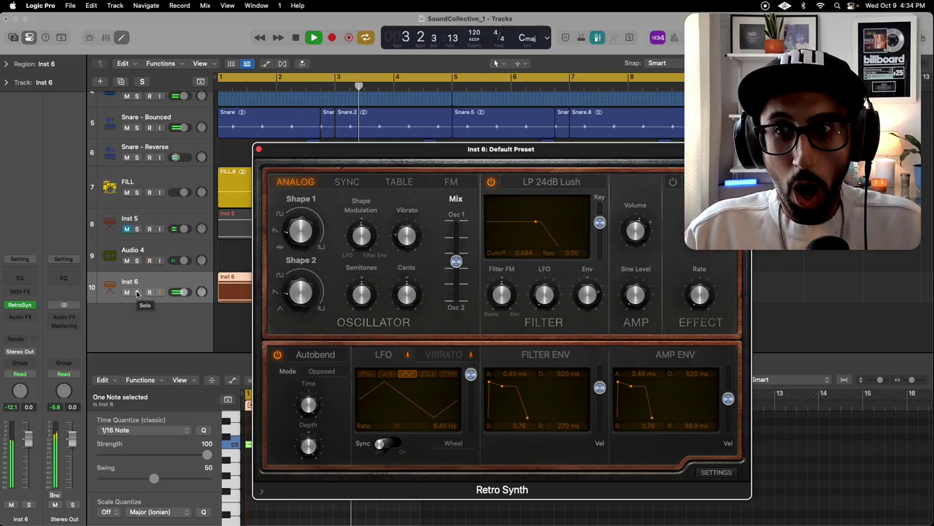
key(space)
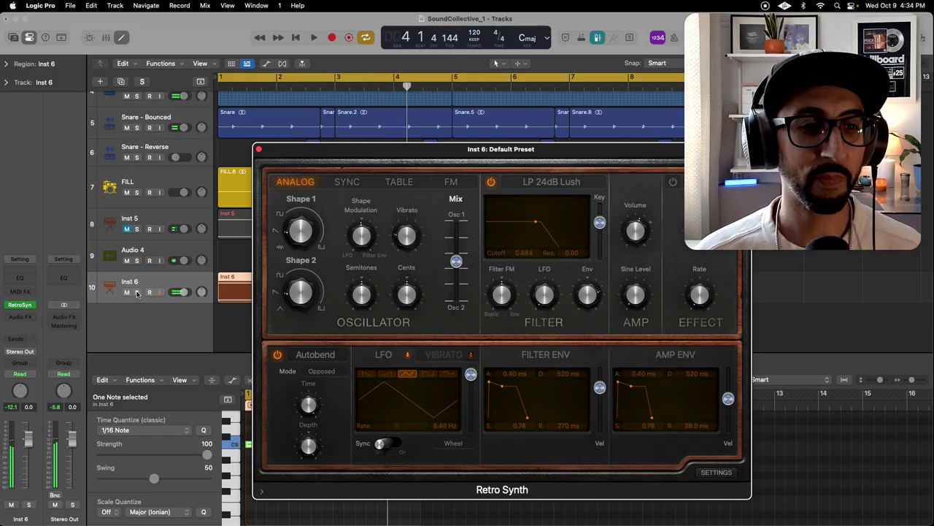
click(137, 292)
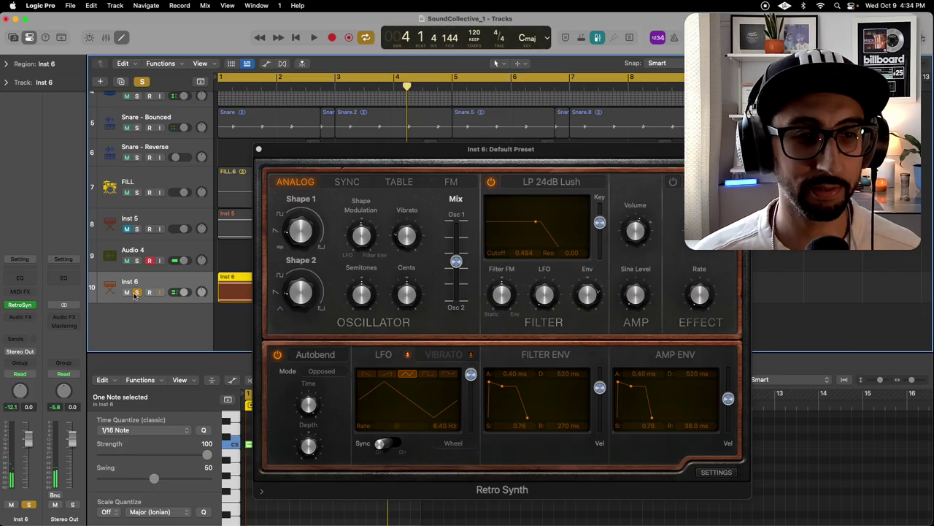
click(137, 292)
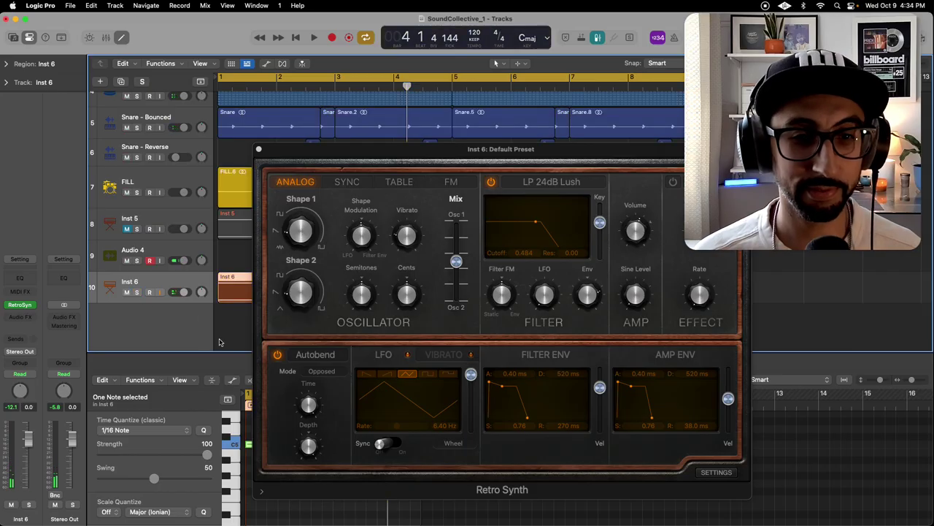
Audition the Osc+Filter Autobend mode, then revert to Opposed.
click(329, 372)
click(335, 388)
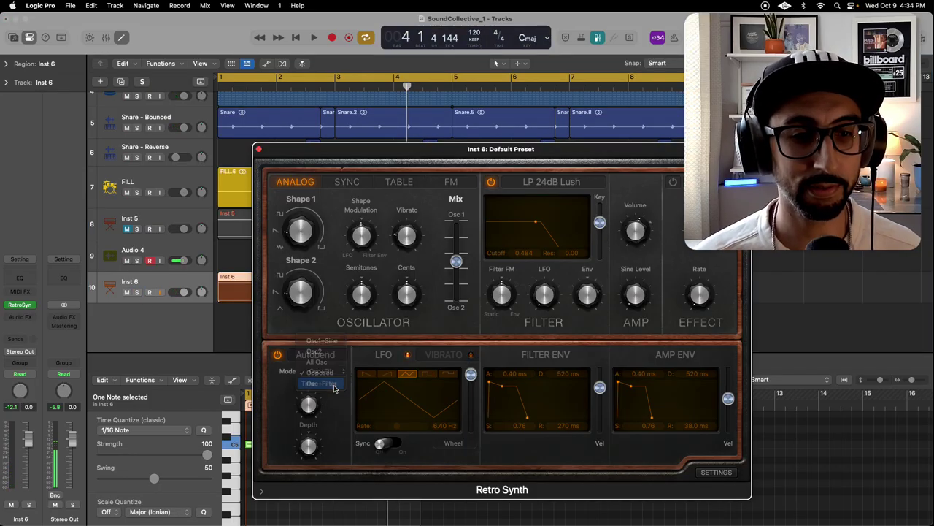
key(space)
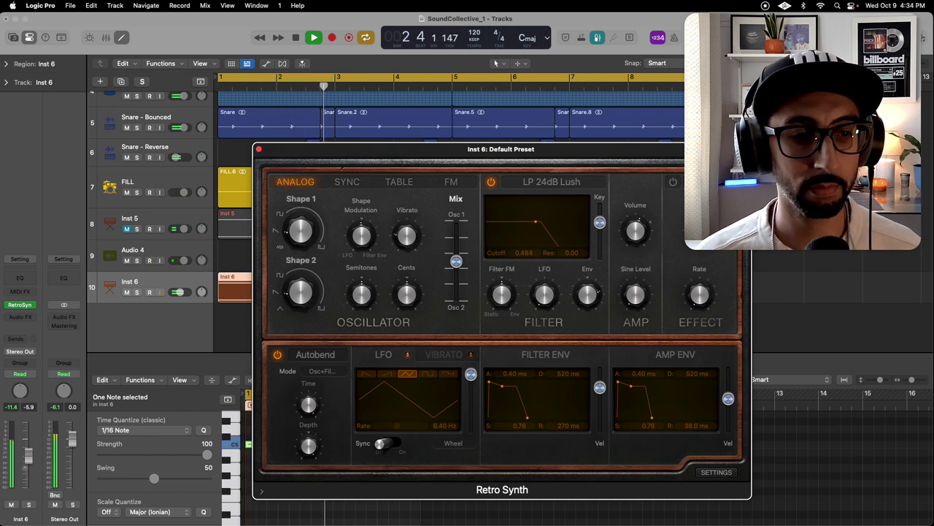
click(493, 130)
key(space)
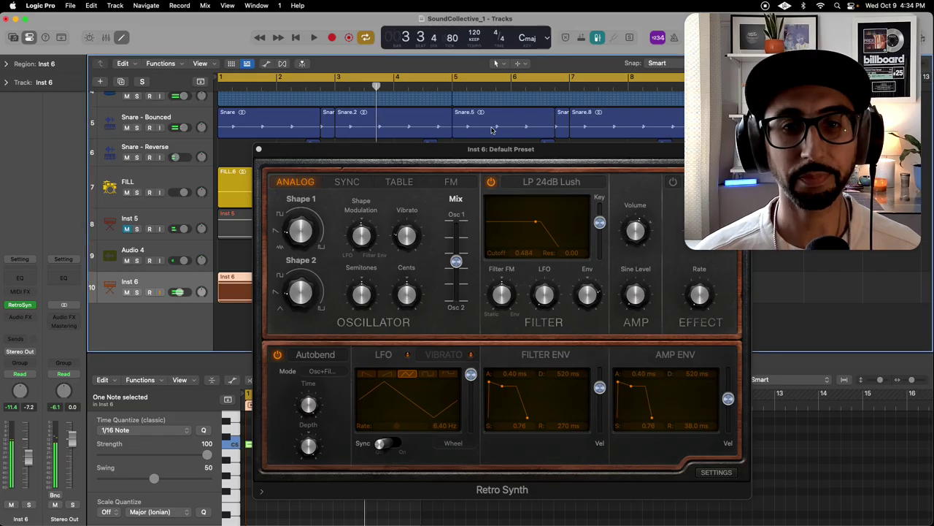
drag(518, 153, 449, 148)
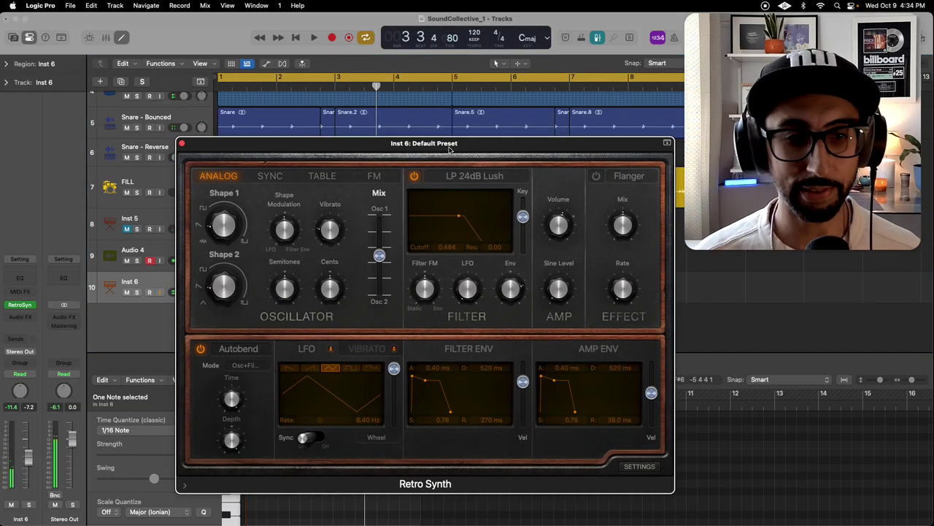
click(251, 368)
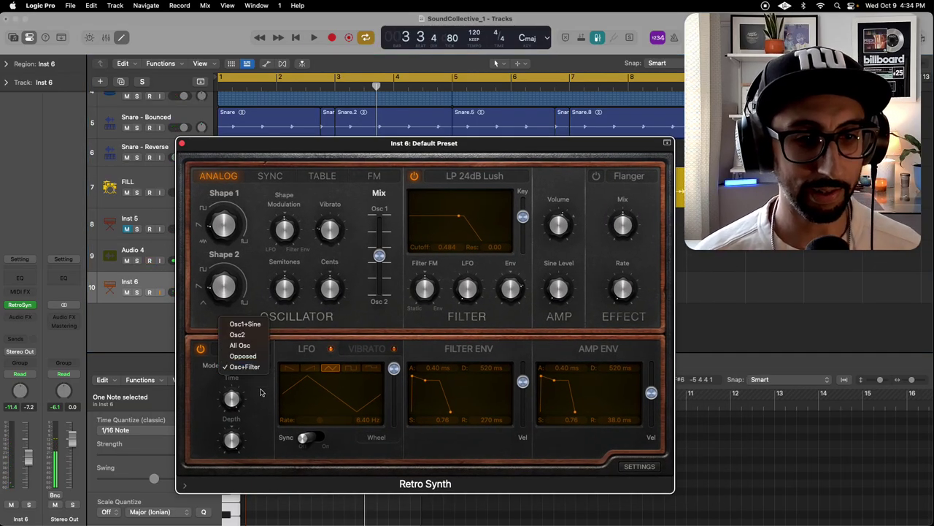
click(245, 413)
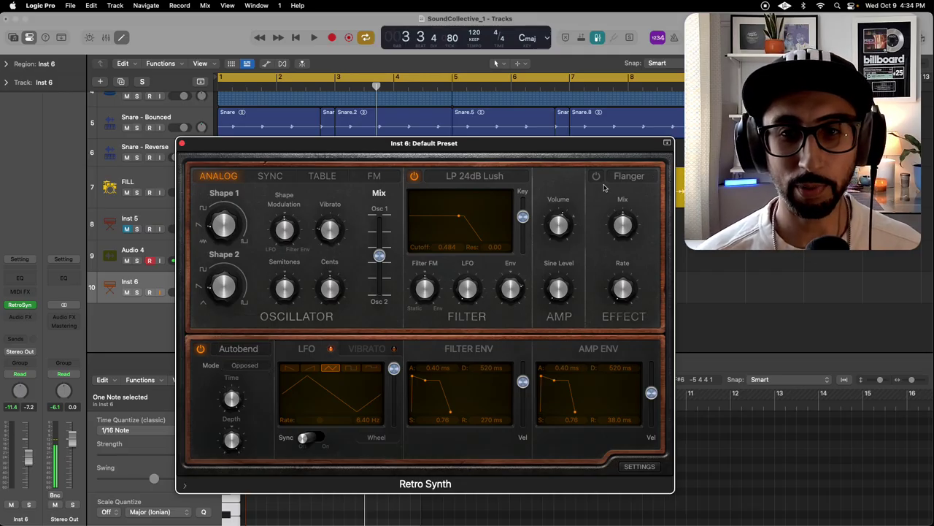
Play the riser from the beginning, briefly soloing Inst 6, then stop.
mouse_move(625, 234)
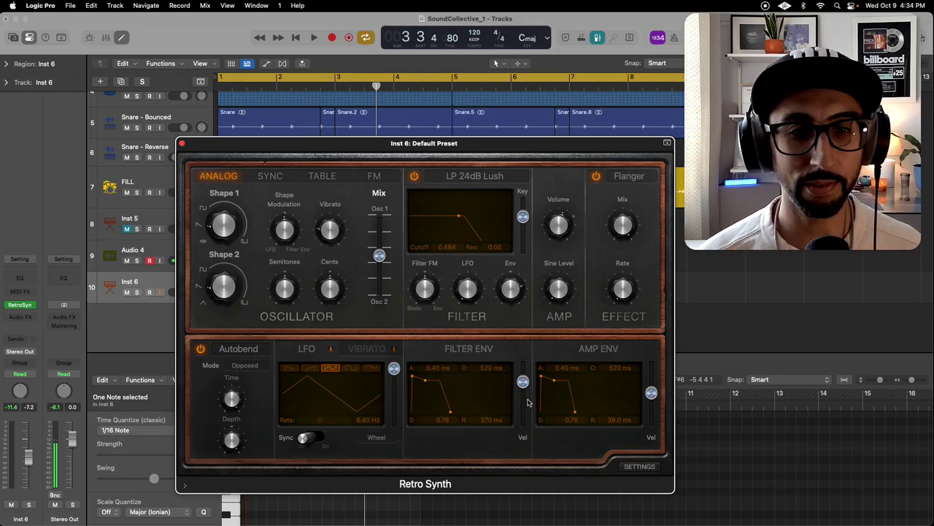
key(space)
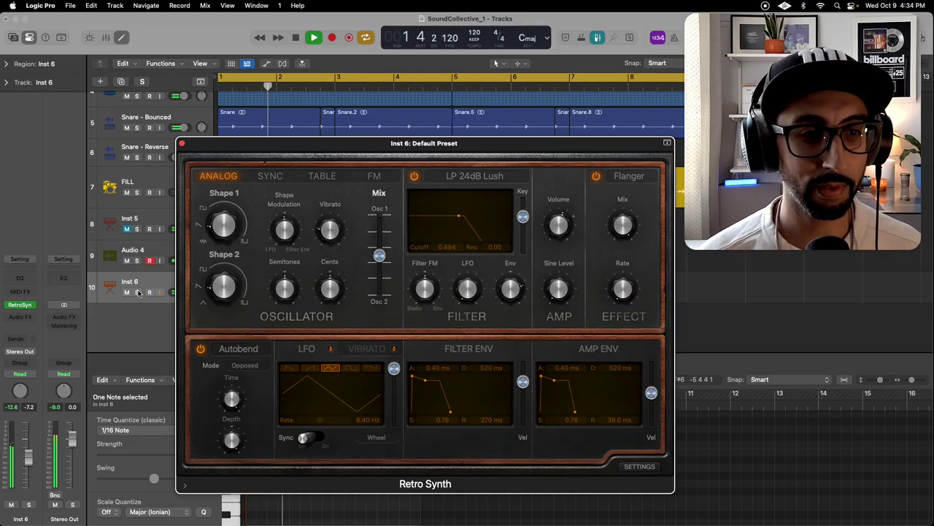
click(137, 292)
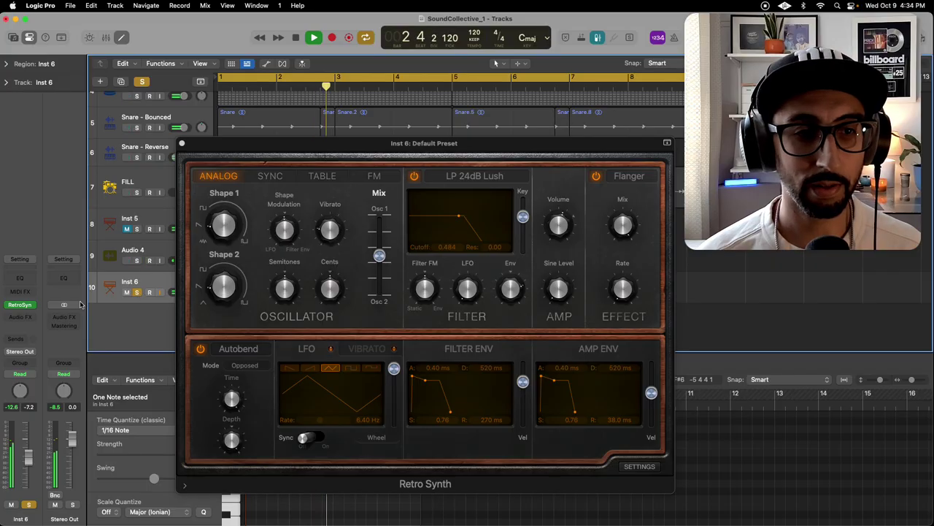
click(137, 292)
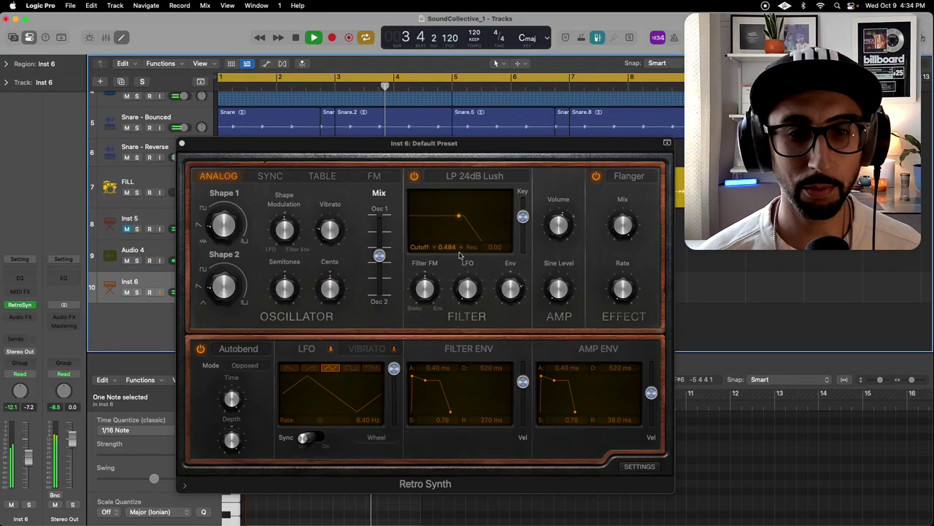
key(space)
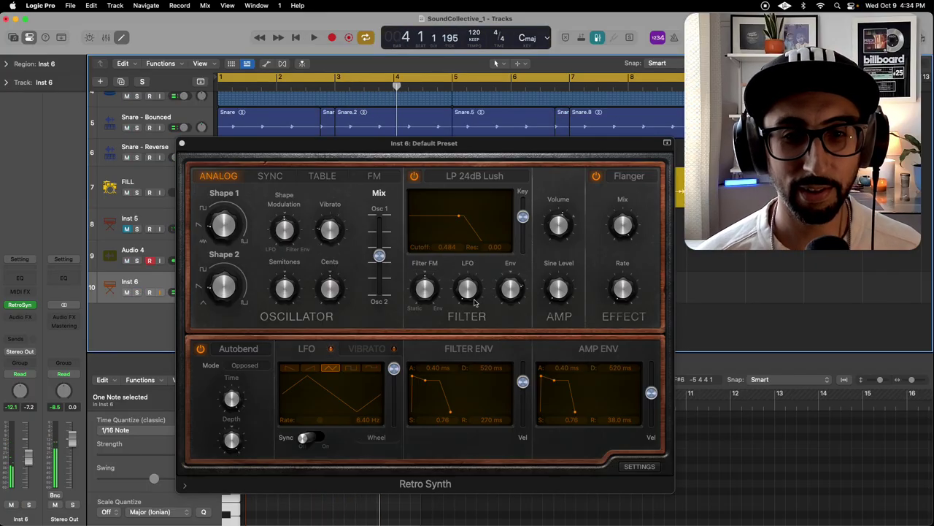
Turn the Retro Synth Flanger rate to 3.00 Hz while the riser plays.
mouse_move(438, 294)
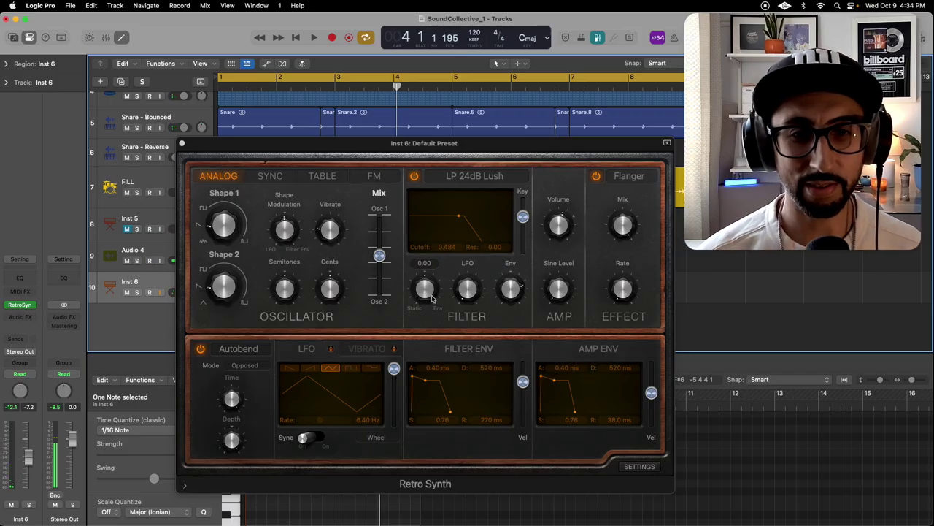
click(561, 227)
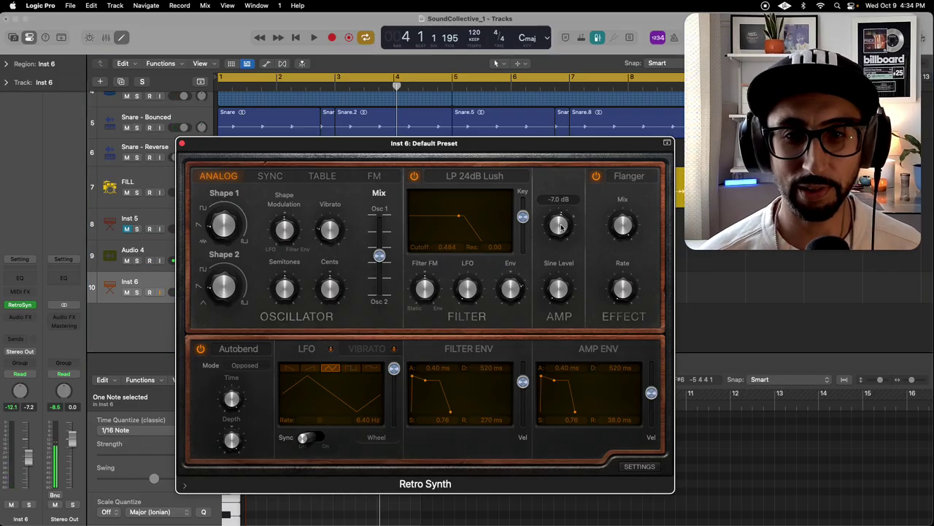
key(space)
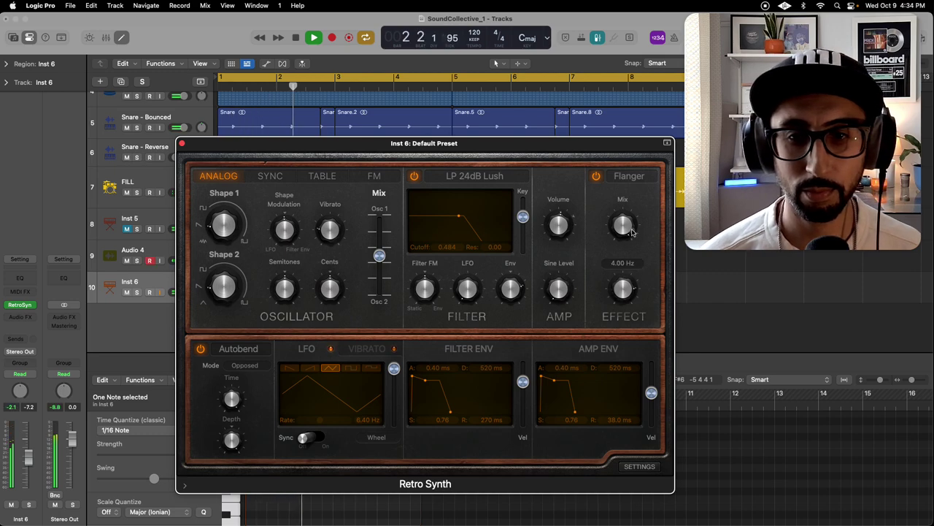
drag(632, 230, 632, 216)
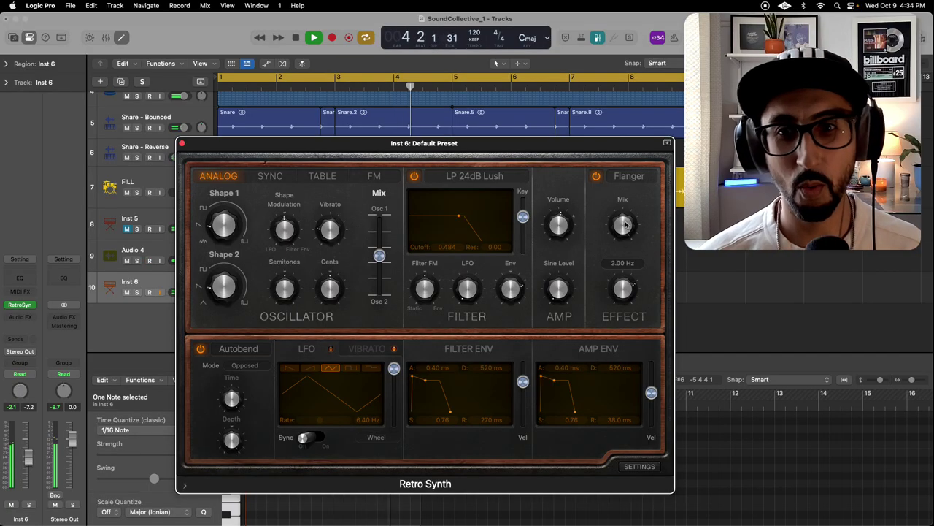
key(space)
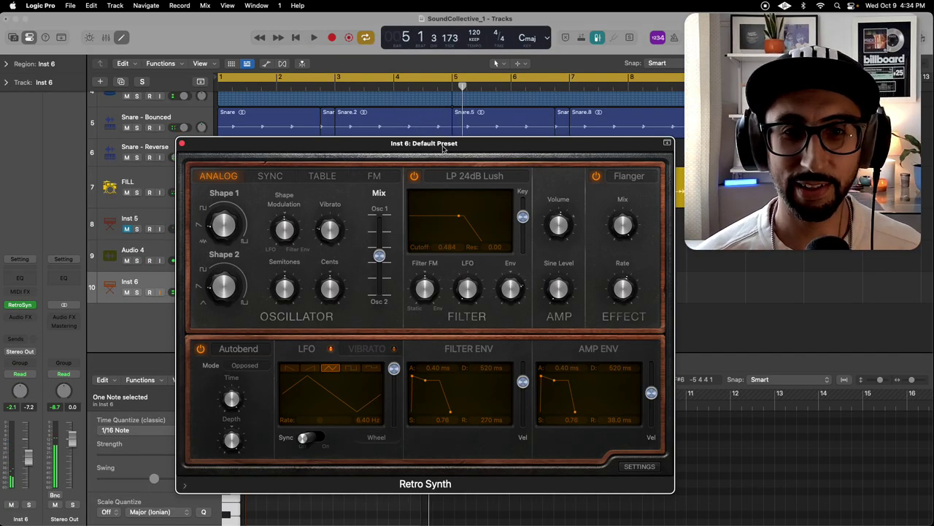
Drag the Retro Synth window down and right, off the snare regions.
drag(444, 149, 472, 159)
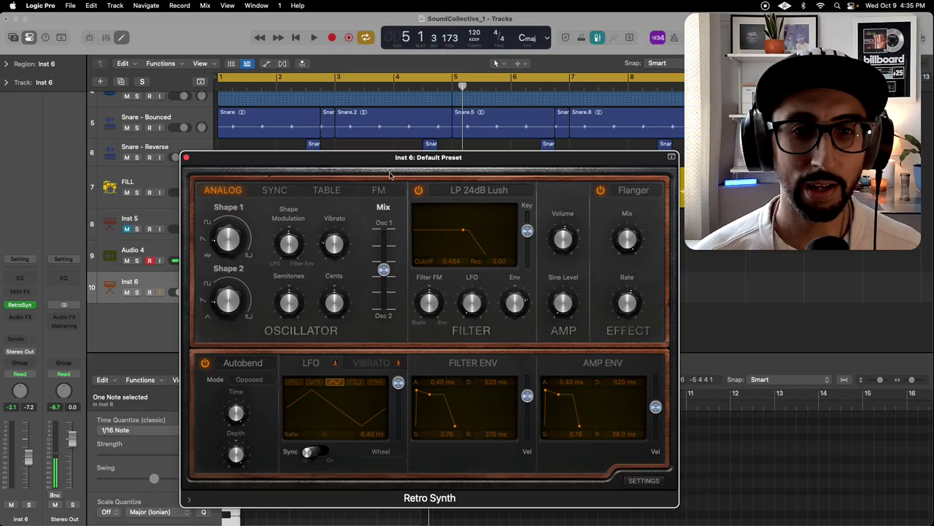
drag(375, 160, 358, 146)
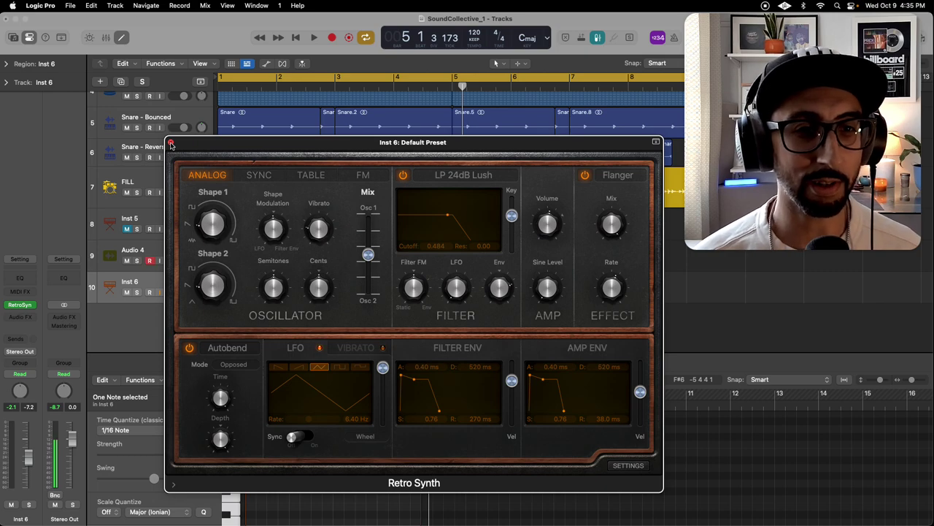
Close Retro Synth and route Inst 6's send to Bus 3 → Reverb.
click(170, 143)
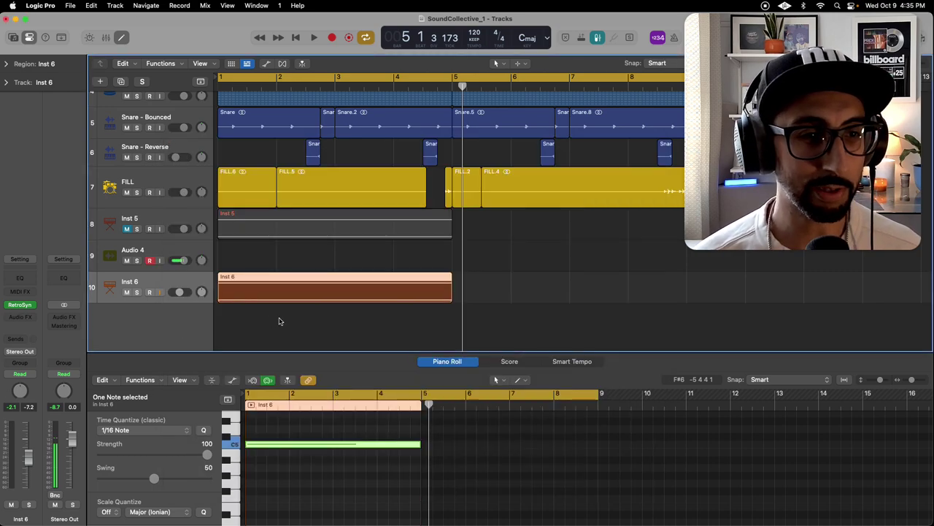
click(16, 341)
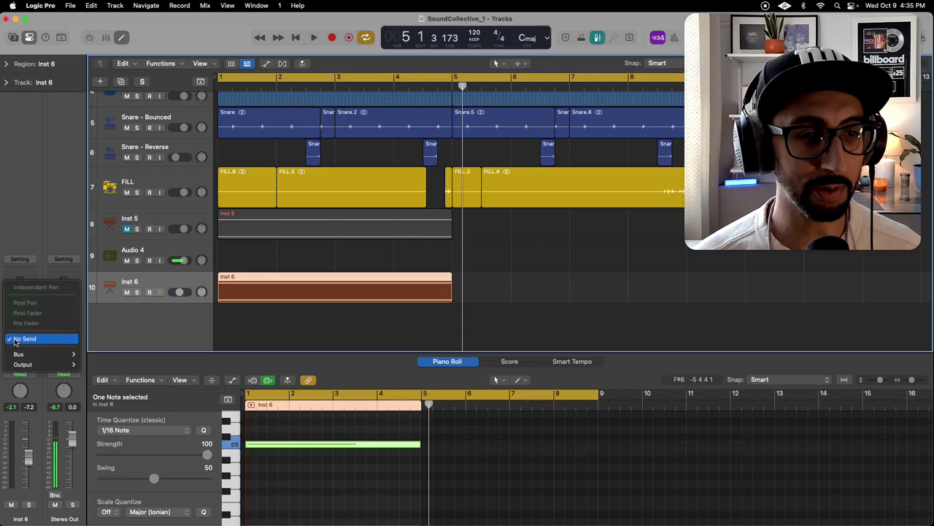
mouse_move(30, 354)
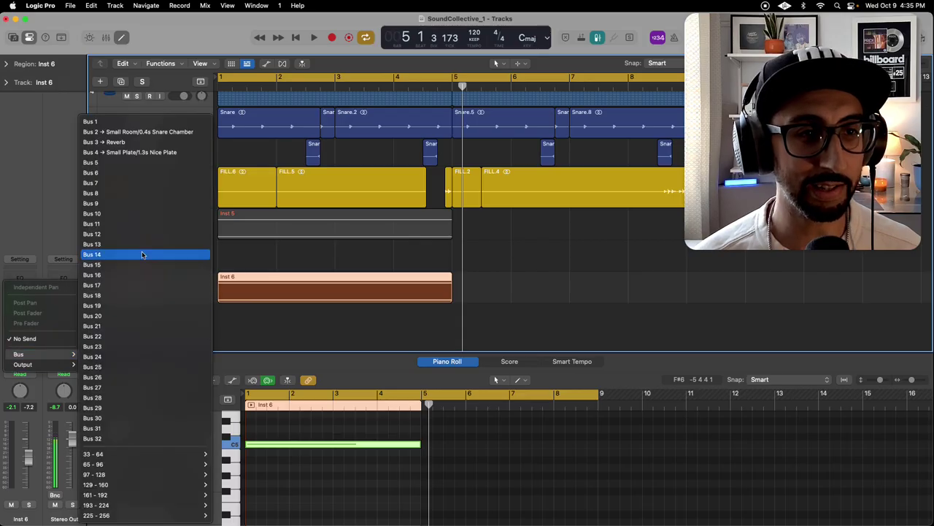
click(119, 142)
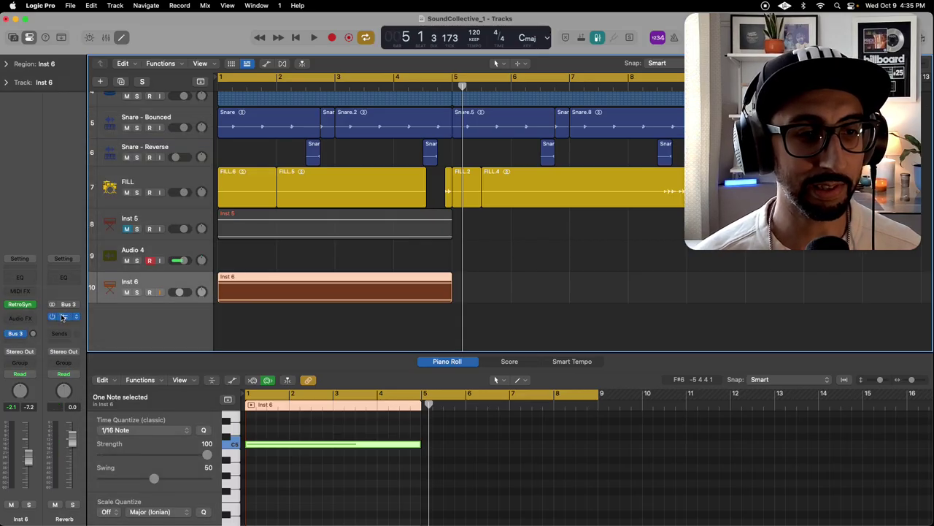
Inspect the Reverb aux's Space Designer, then play from the start to hear the send.
click(62, 317)
drag(362, 144, 306, 121)
key(super+w)
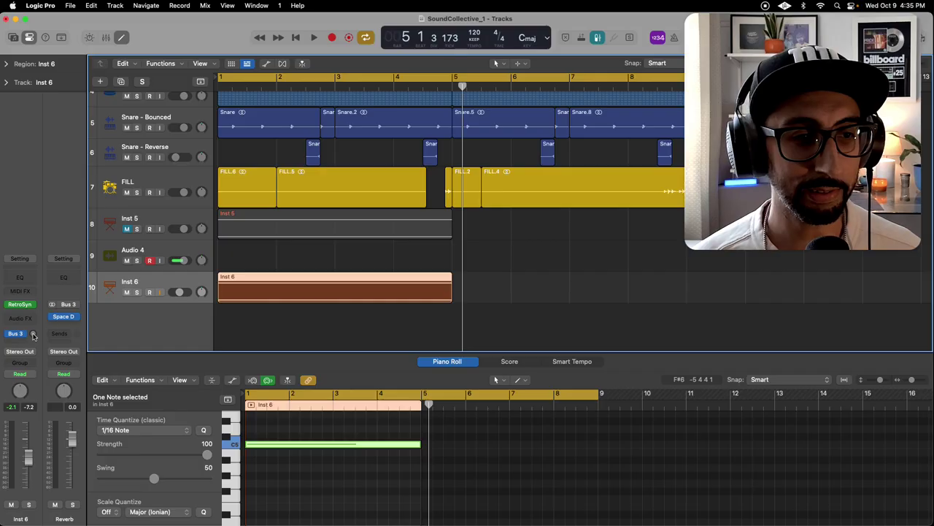
key(Return)
key(space)
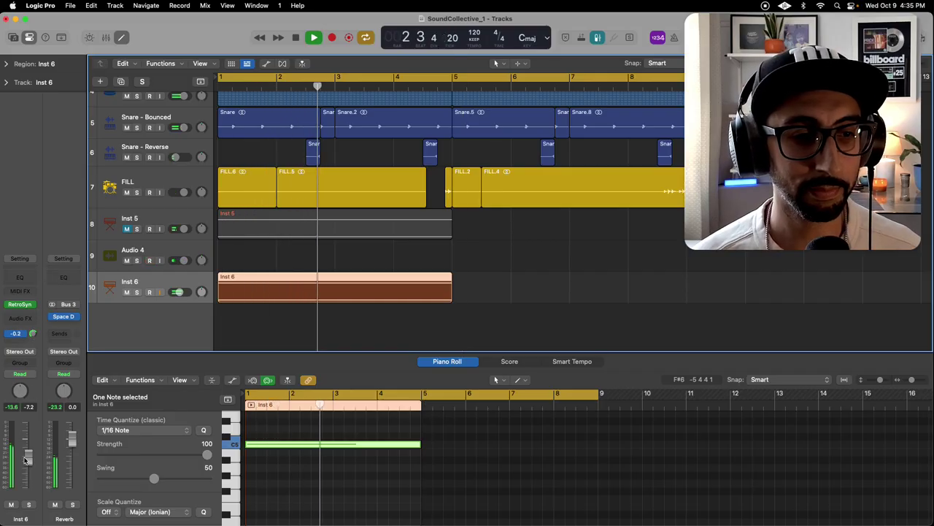
During playback, set Inst 6's Channel EQ: 43 Hz low cut, 6350 Hz high cut, -2.9 dB at 392 Hz.
key(space)
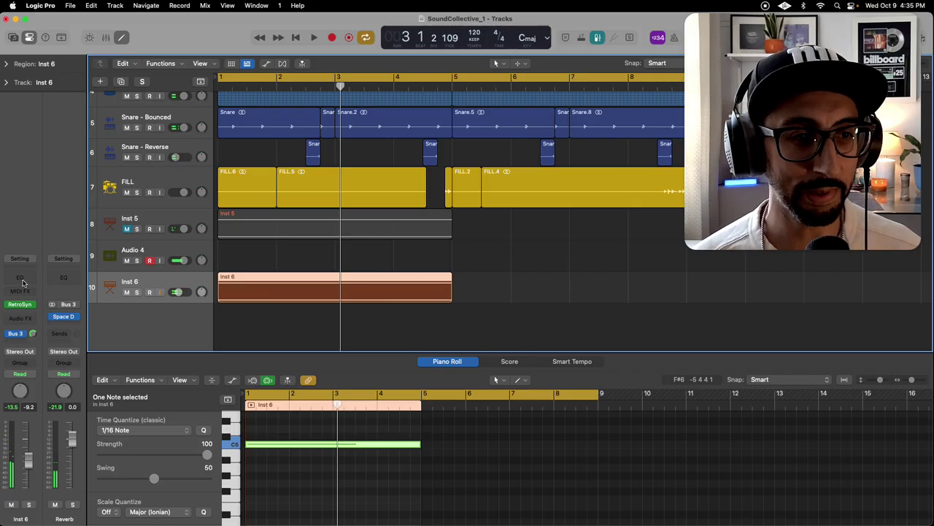
click(23, 282)
key(space)
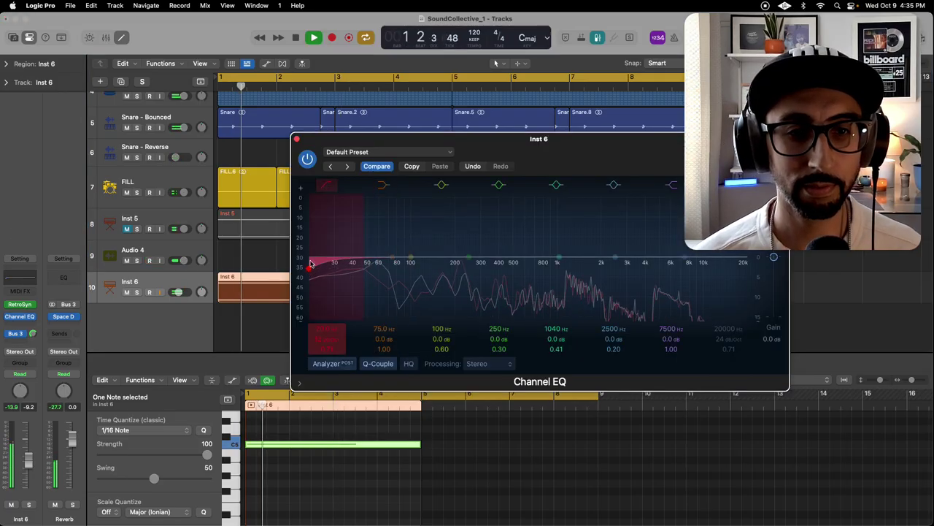
drag(309, 263, 358, 264)
drag(652, 155, 531, 177)
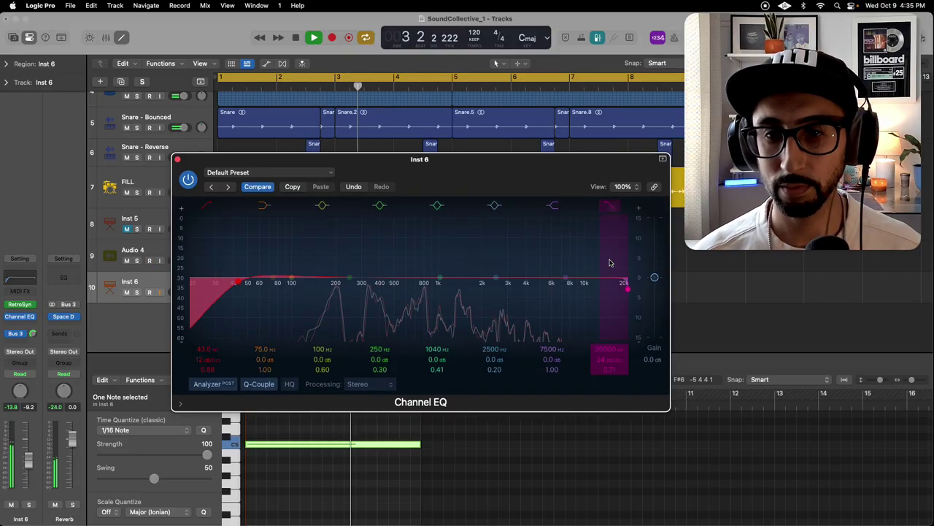
drag(610, 262, 558, 282)
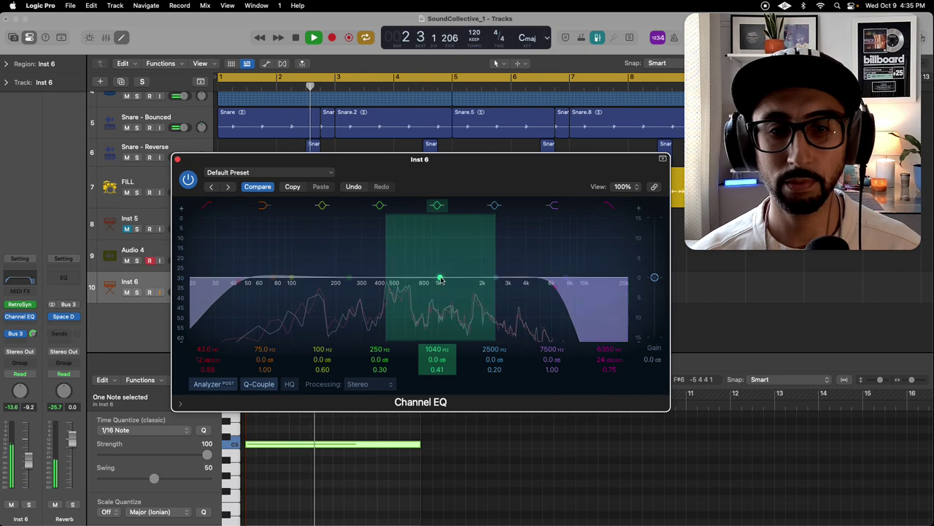
drag(440, 280, 378, 289)
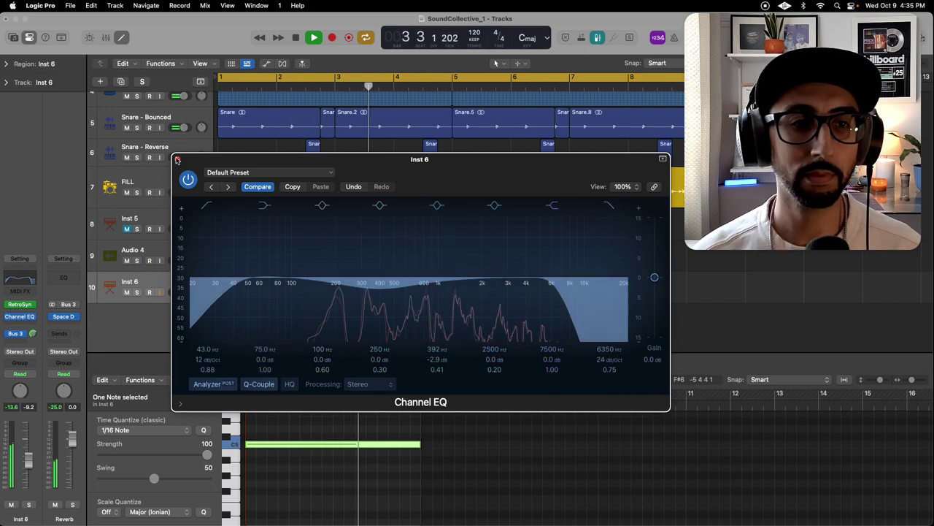
click(176, 159)
Stop the transport with the playhead at bar 5.
scroll(408, 277, down, 3)
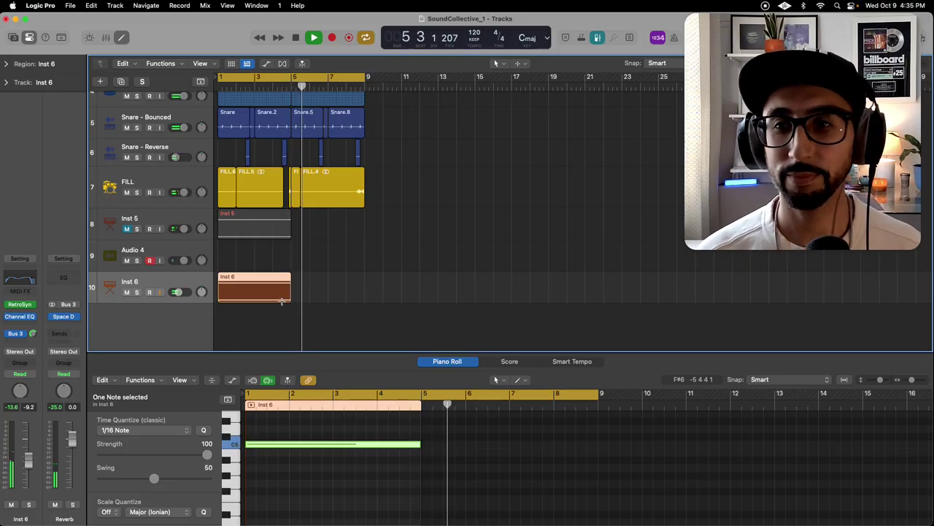
key(space)
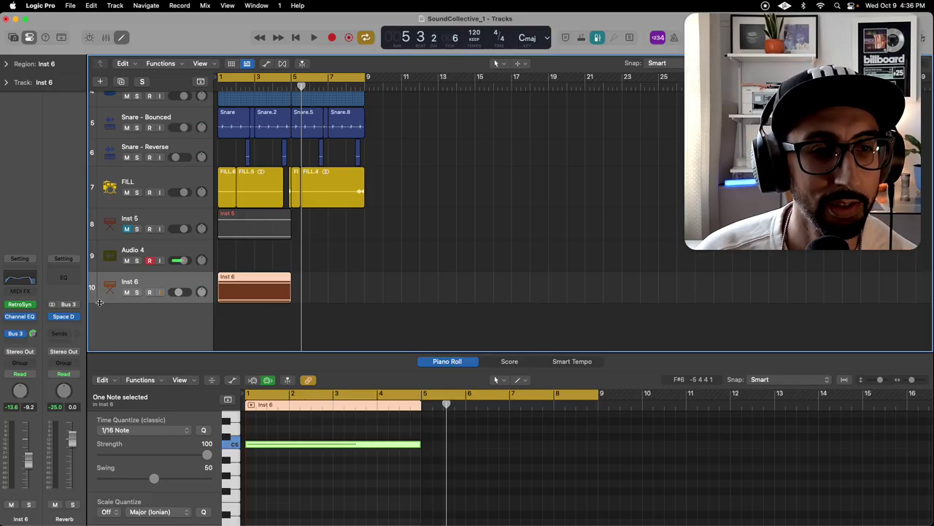
mouse_move(22, 307)
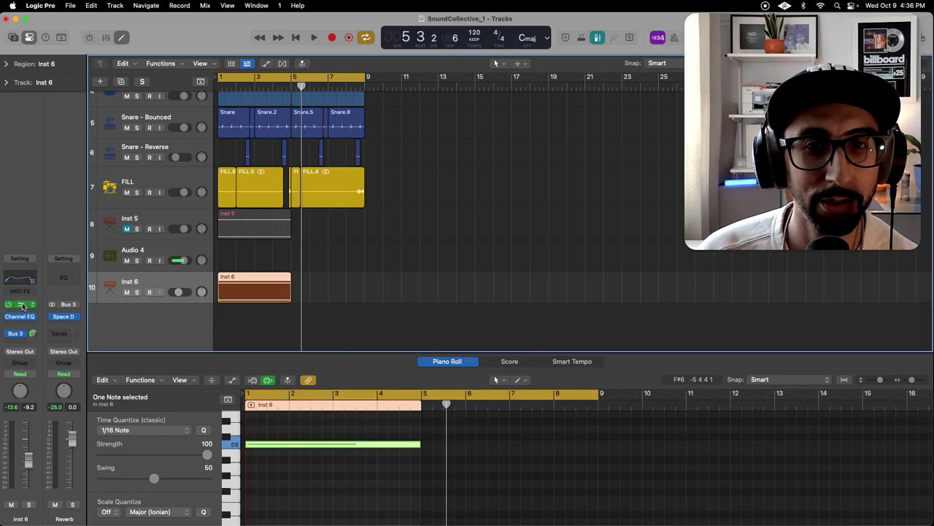